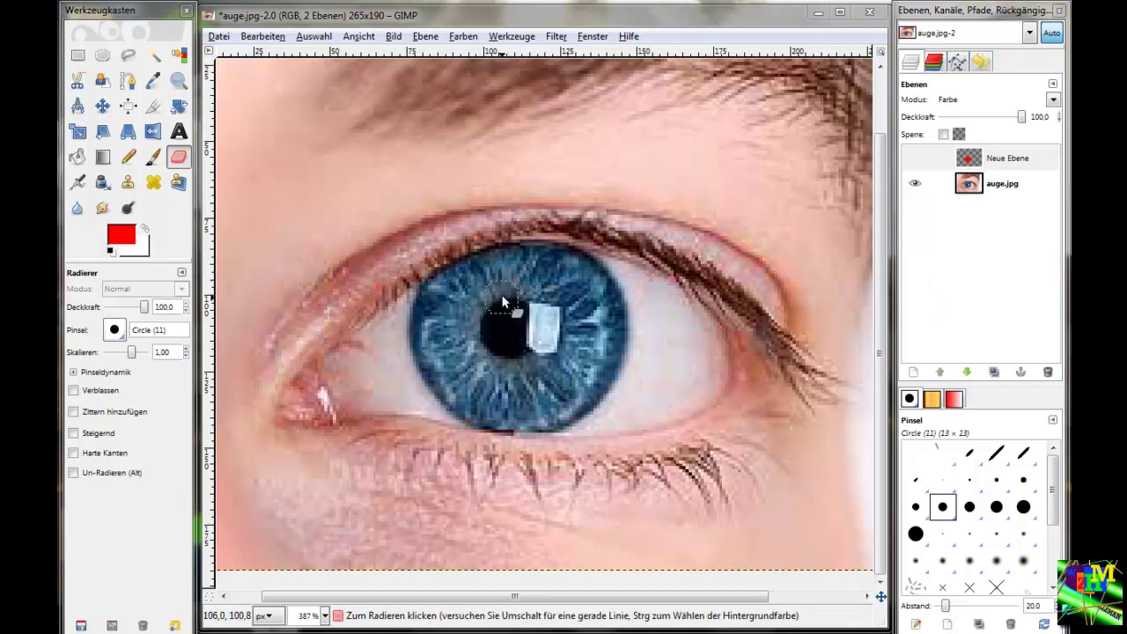
- Zoom out until the whole eye photo fits, with the Neue Ebene layer selected
click(179, 81)
click(110, 334)
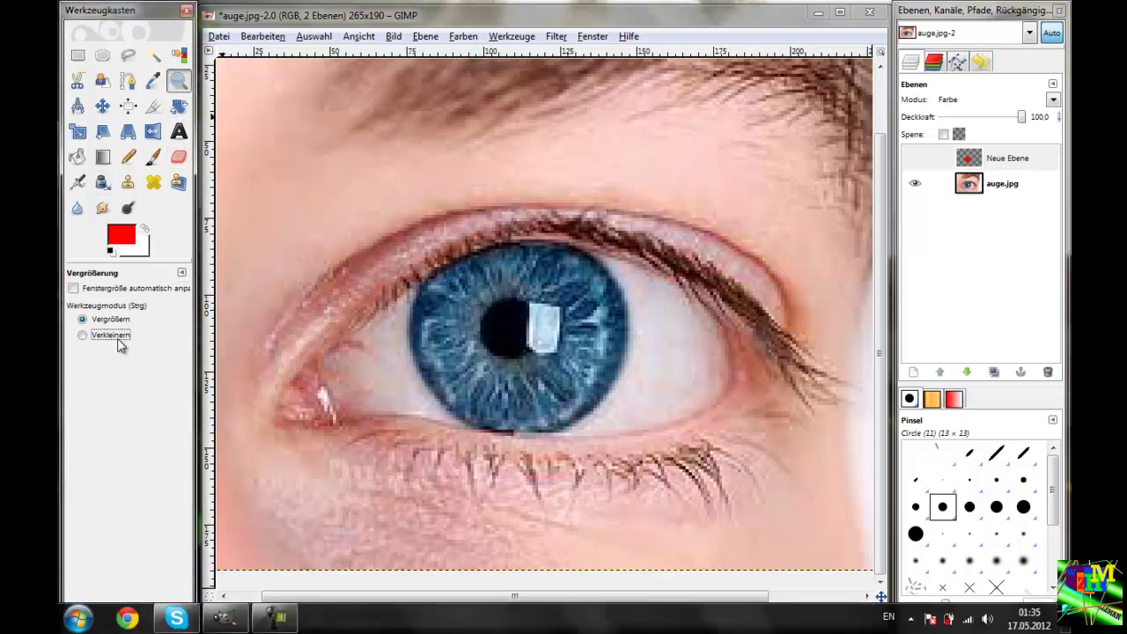
click(577, 310)
click(966, 317)
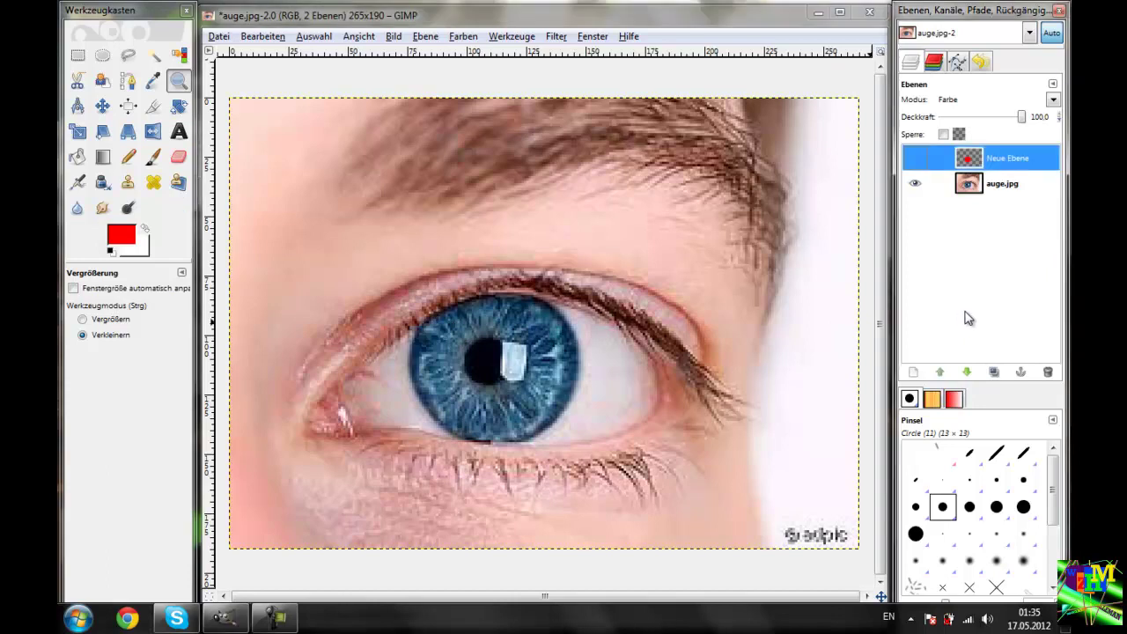
click(606, 301)
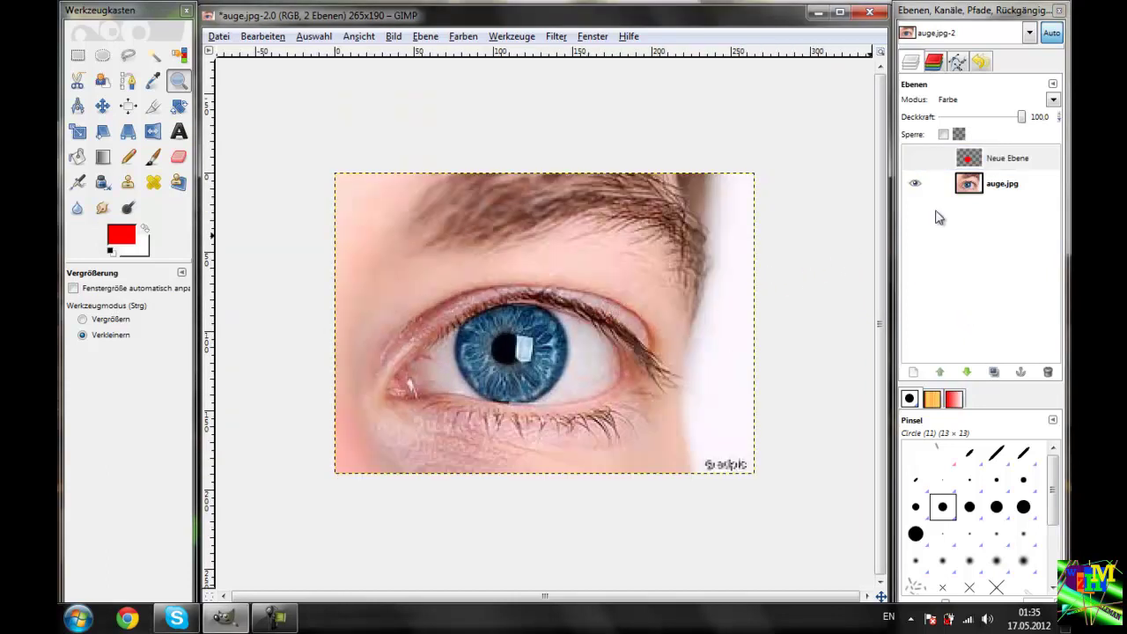
- Toggle the red Neue Ebene layer on and off to compare, then delete it
click(914, 159)
click(912, 161)
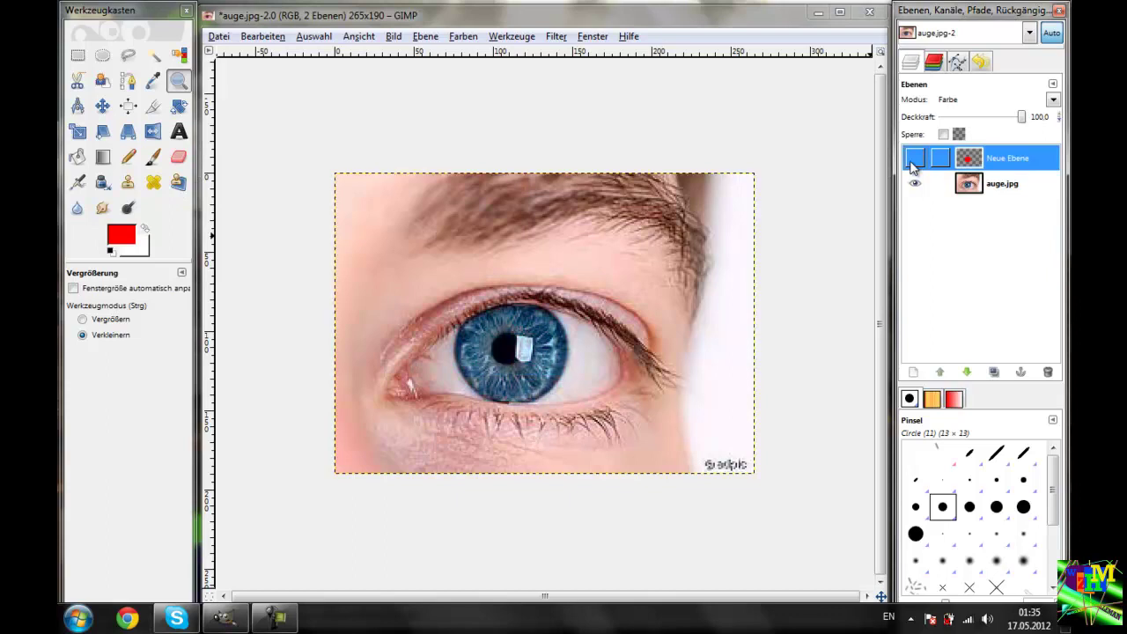
click(913, 160)
click(913, 160)
click(912, 160)
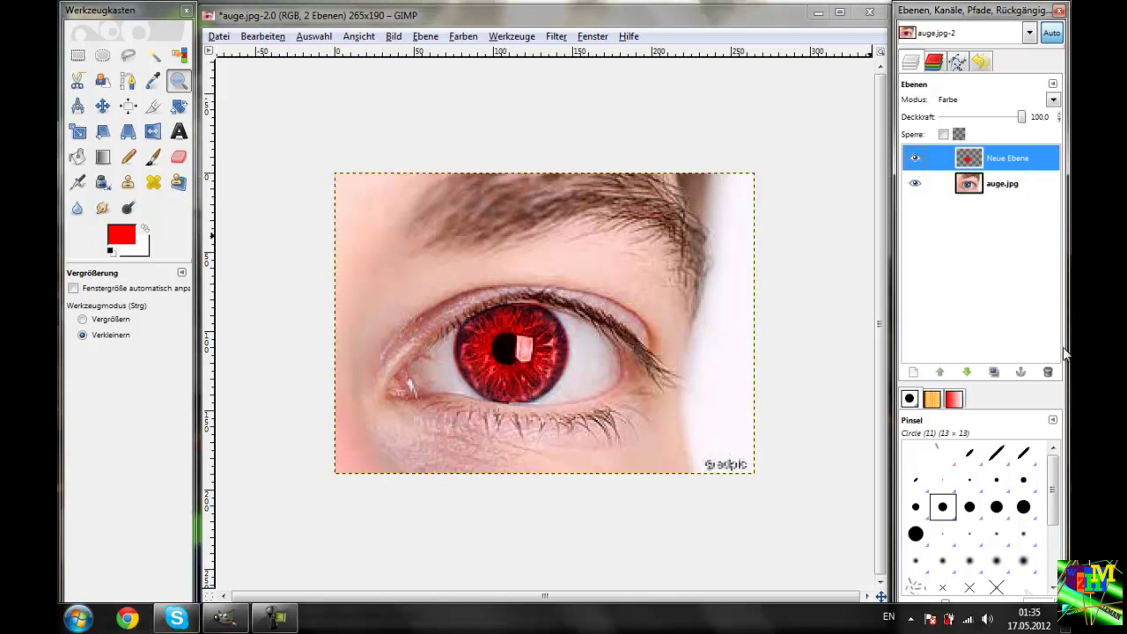
click(1048, 373)
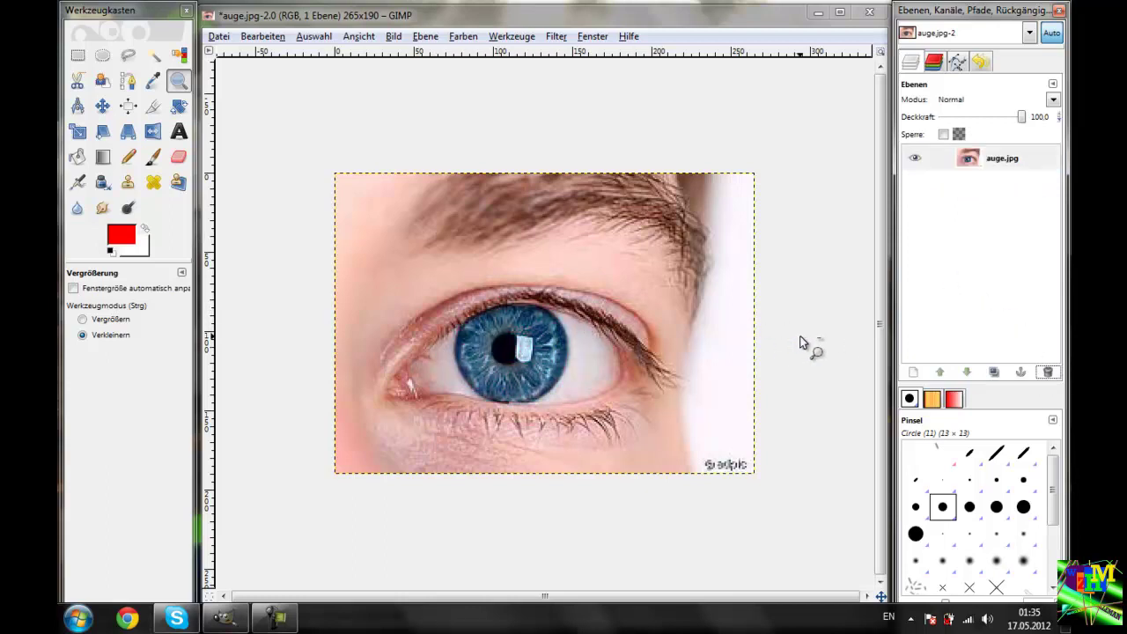
- Select the auge.jpg layer and zoom closely onto the eye with the Zoom tool set to Vergrößern
click(993, 166)
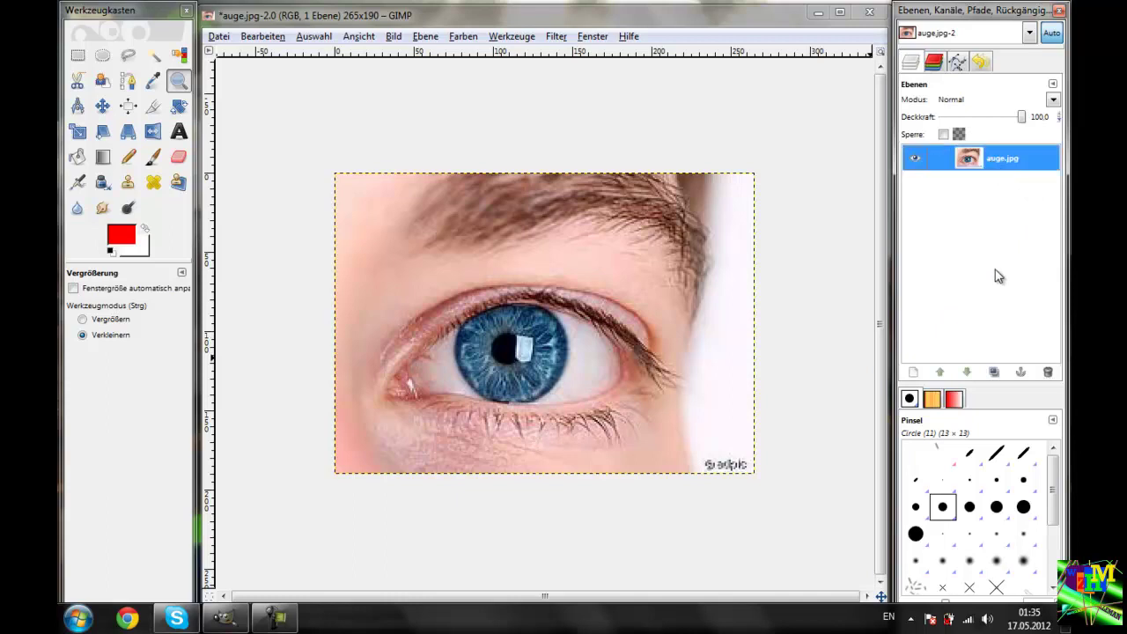
click(179, 82)
click(101, 320)
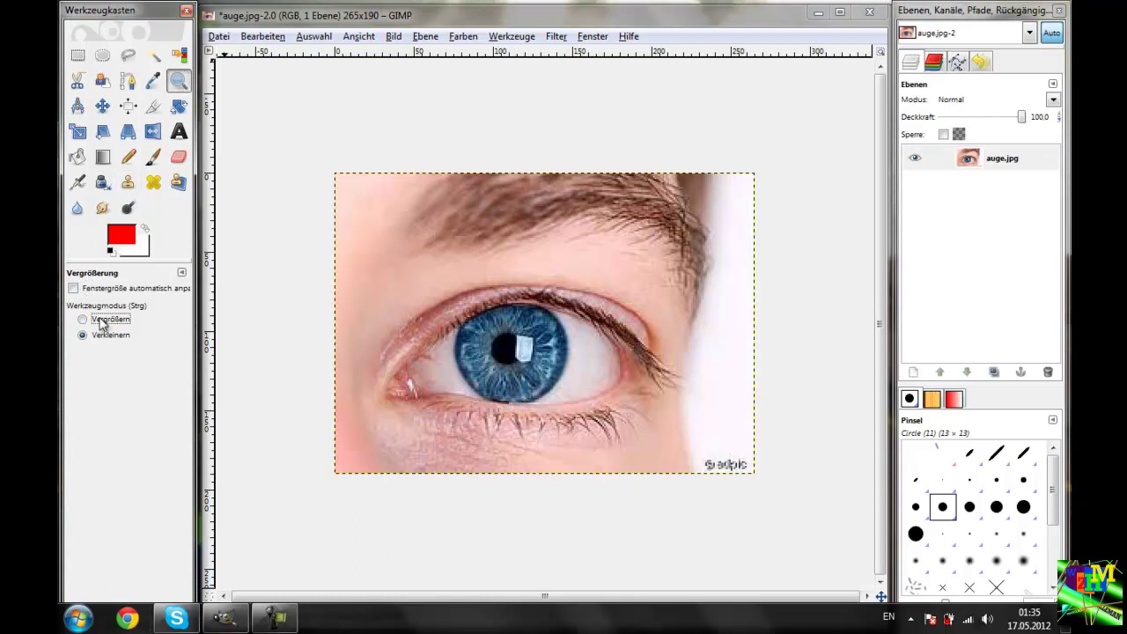
drag(406, 272, 634, 426)
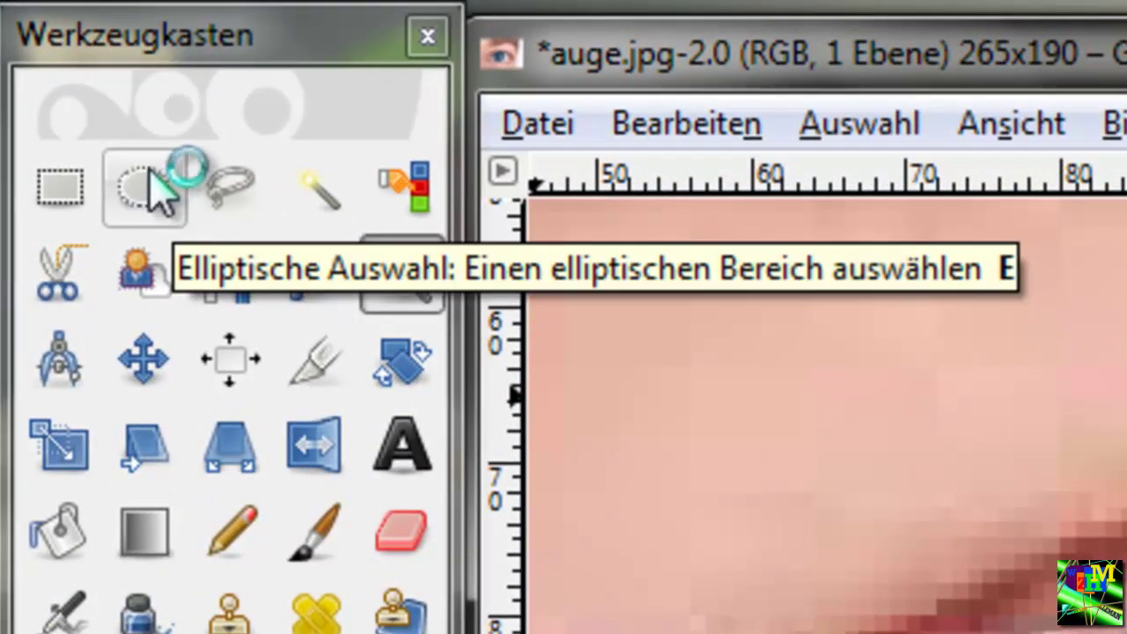
- Draw an ellipse over the iris and refine its edges to a 74 × 69 px fit at 75, 78
click(148, 181)
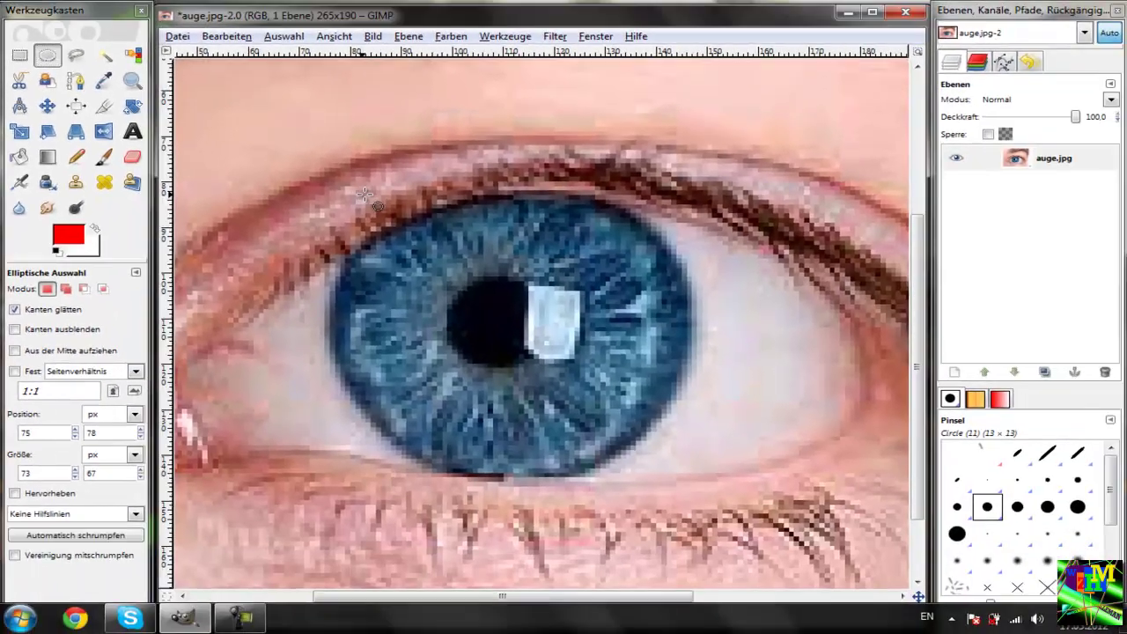
mouse_move(361, 195)
mouse_down()
mouse_move(600, 388)
mouse_move(676, 474)
mouse_up()
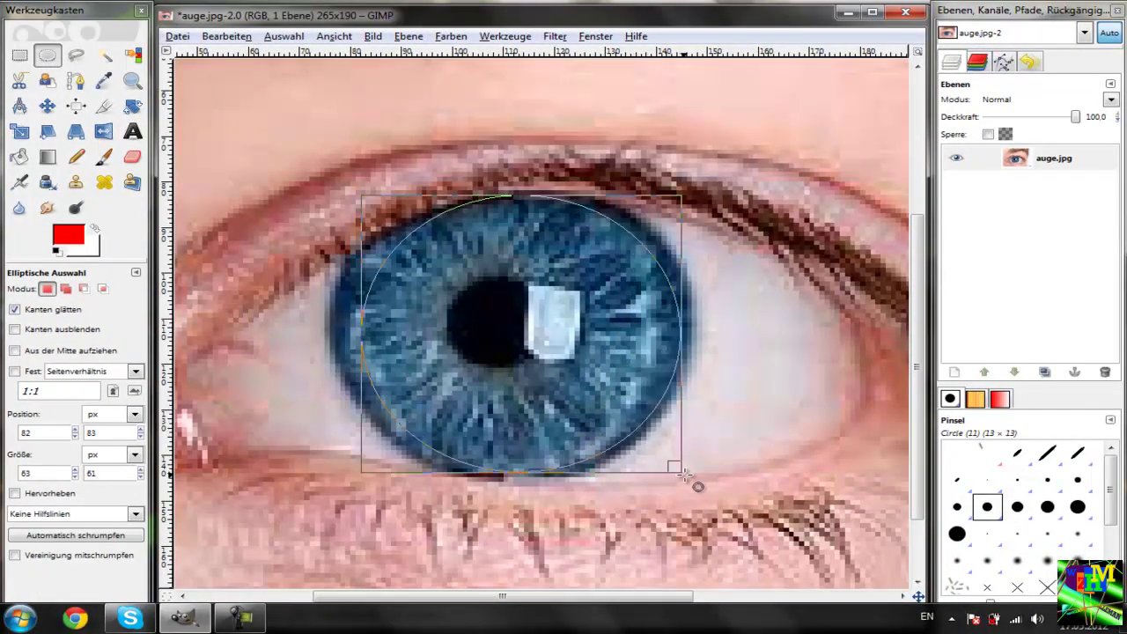
drag(676, 474, 691, 476)
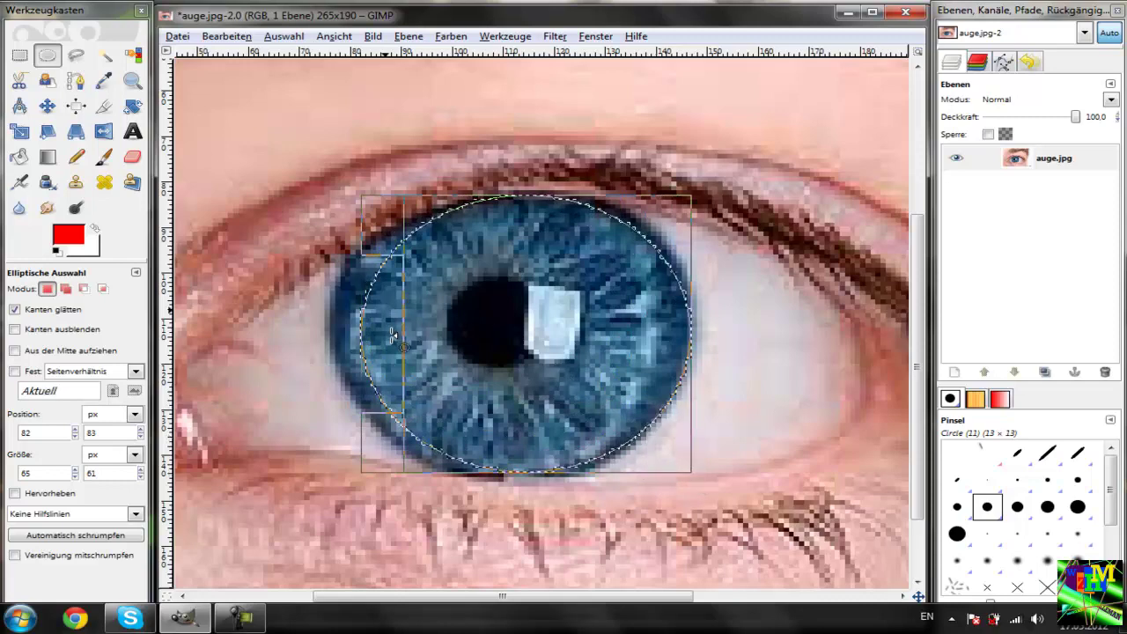
drag(393, 332, 368, 325)
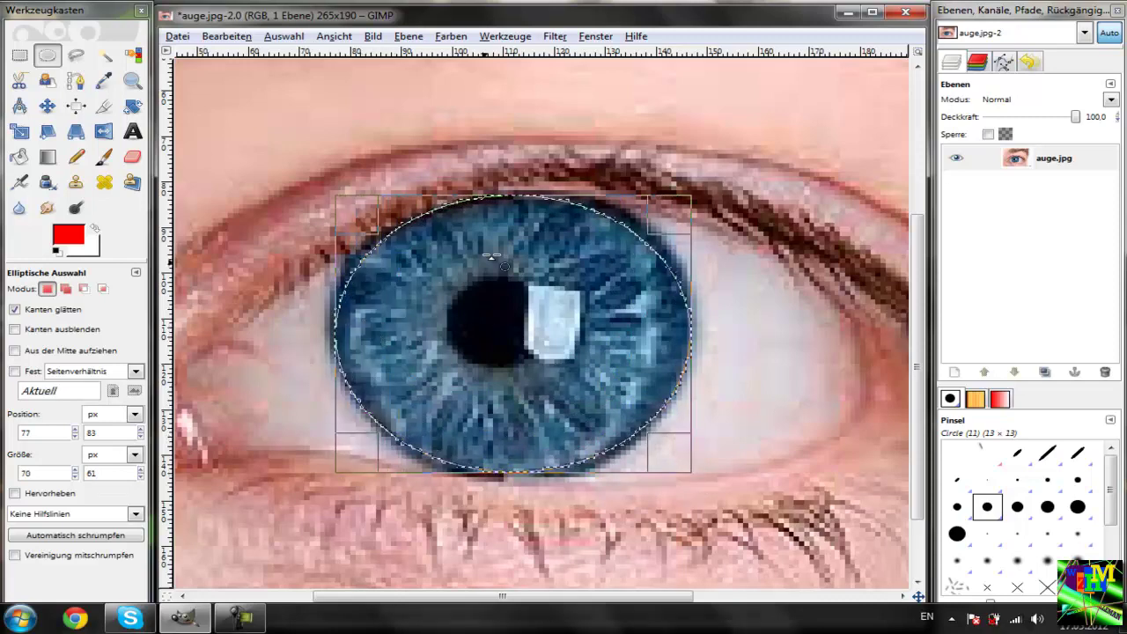
drag(525, 213, 533, 177)
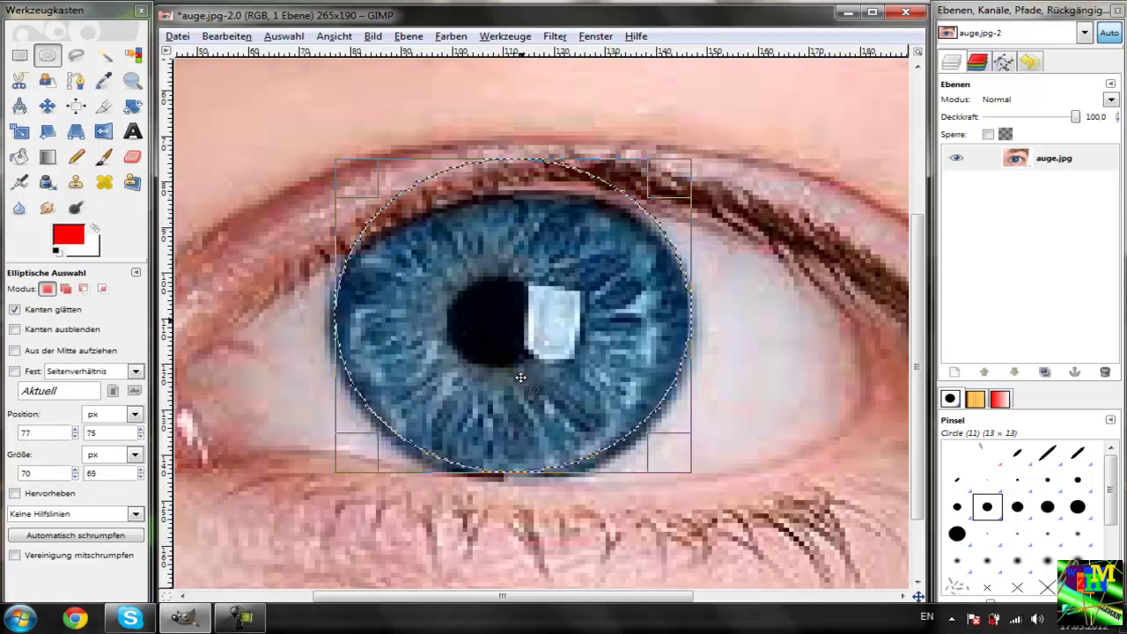
drag(528, 448, 528, 452)
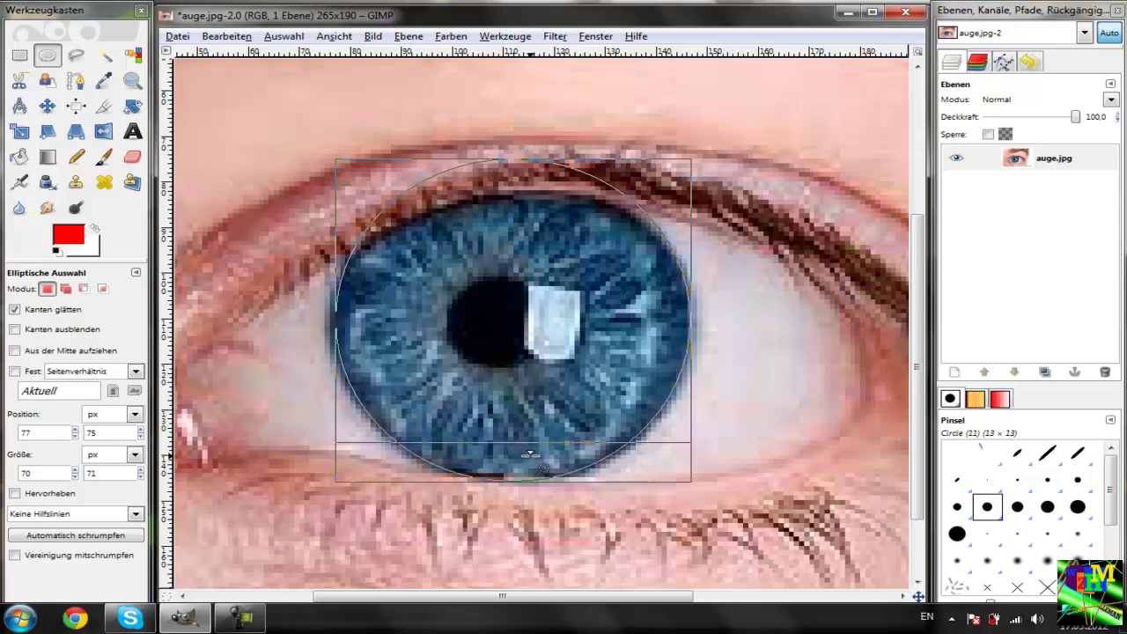
click(644, 458)
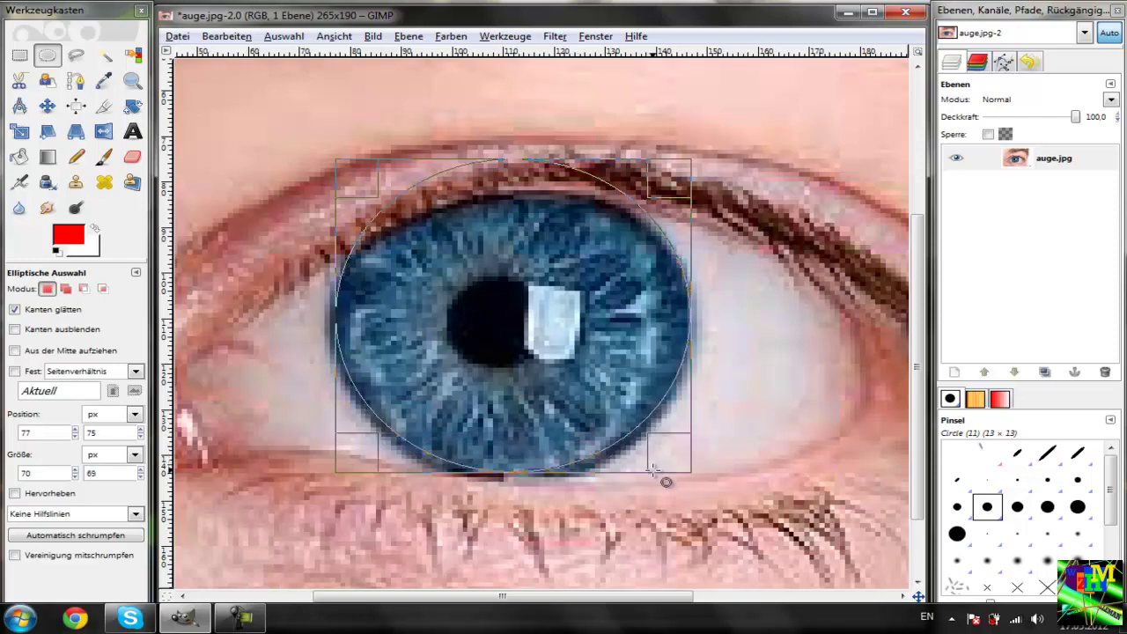
drag(688, 479, 695, 482)
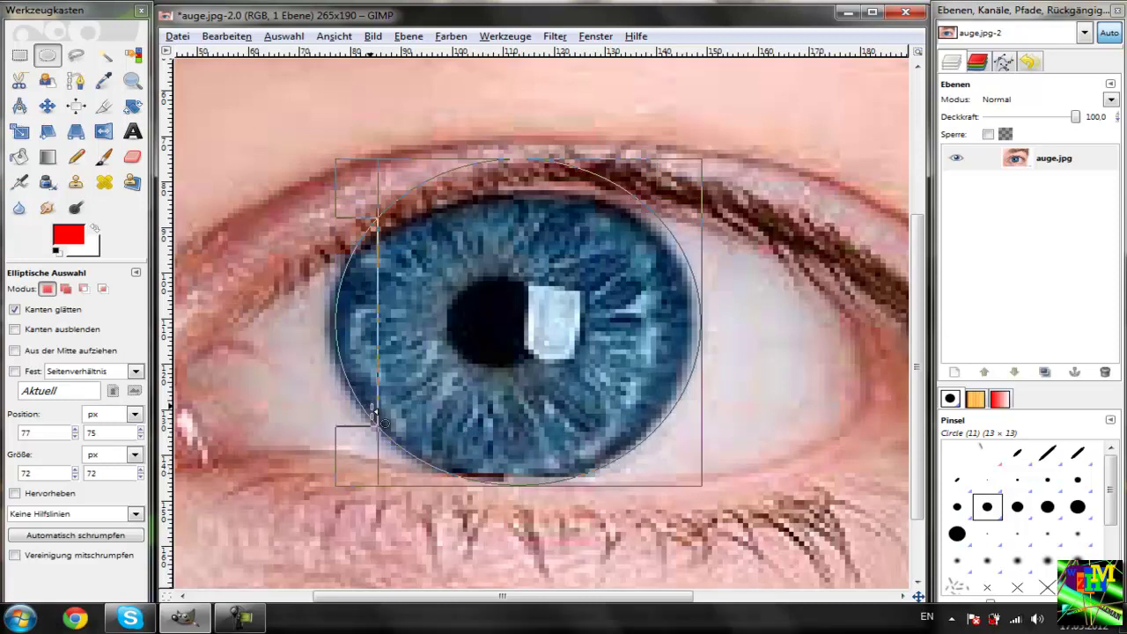
drag(348, 375, 348, 367)
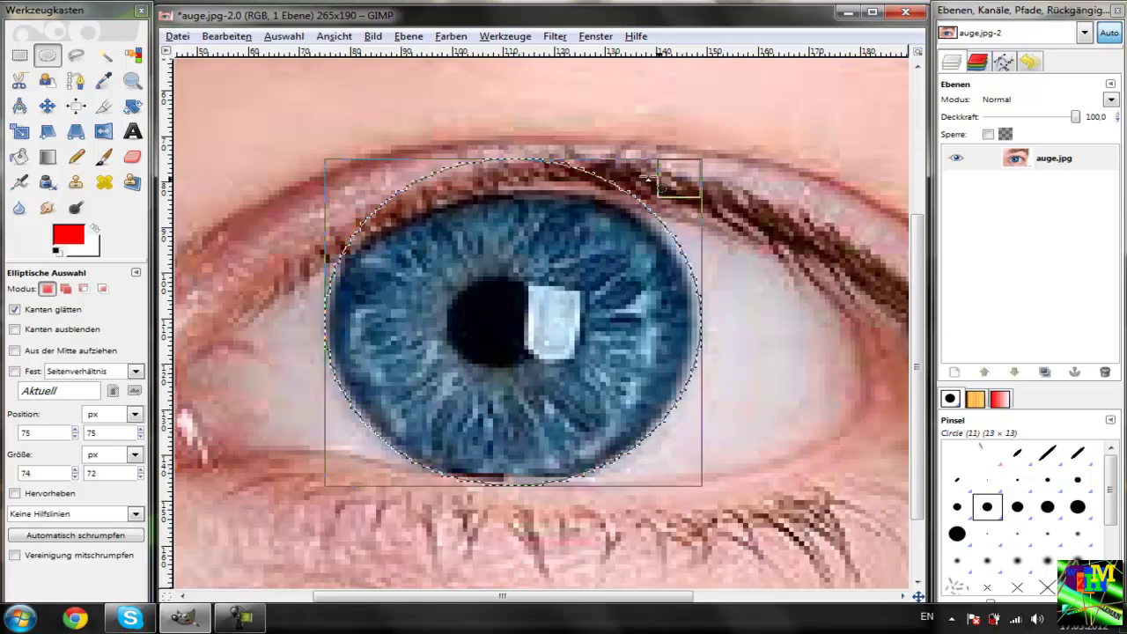
drag(613, 185, 613, 199)
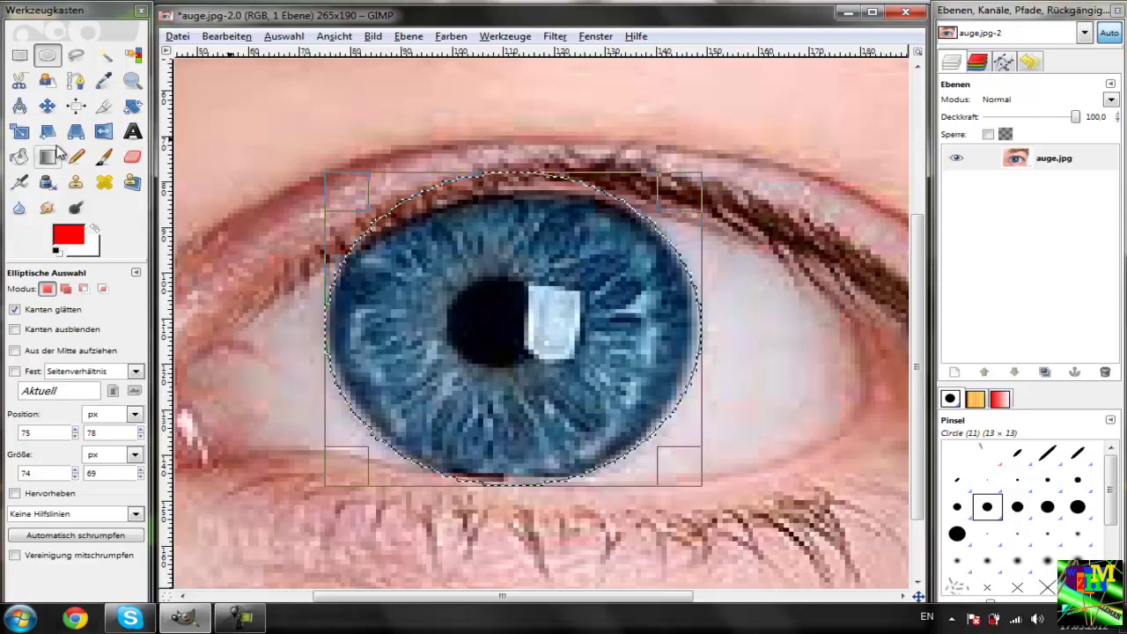
- With the paintbrush active, change the foreground colour from red to yellow-green dfff08
click(105, 160)
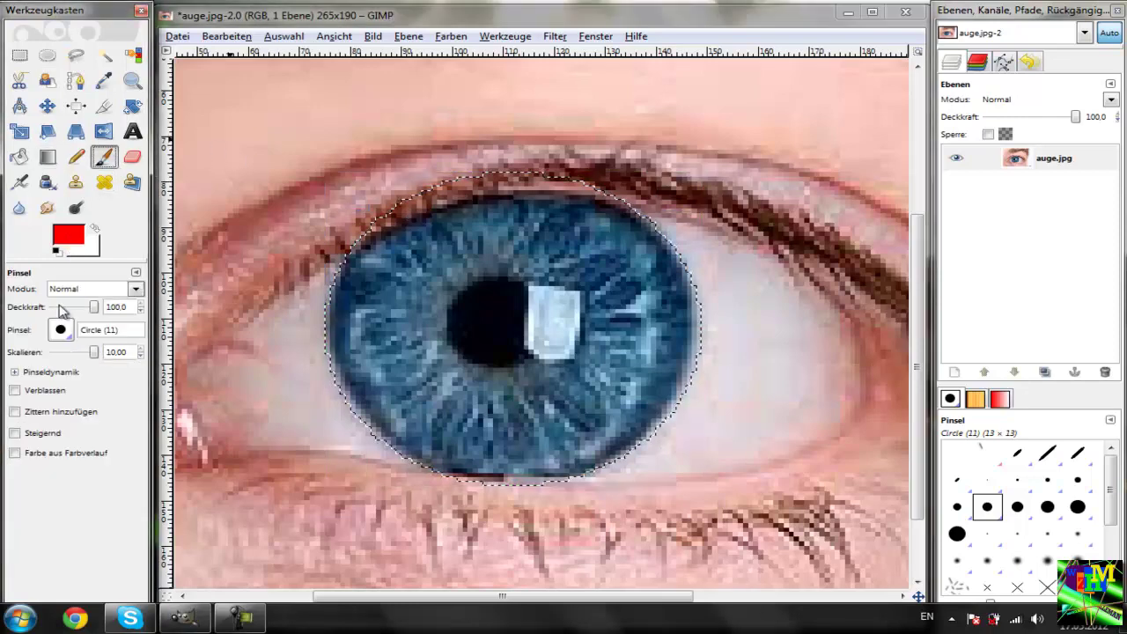
click(61, 233)
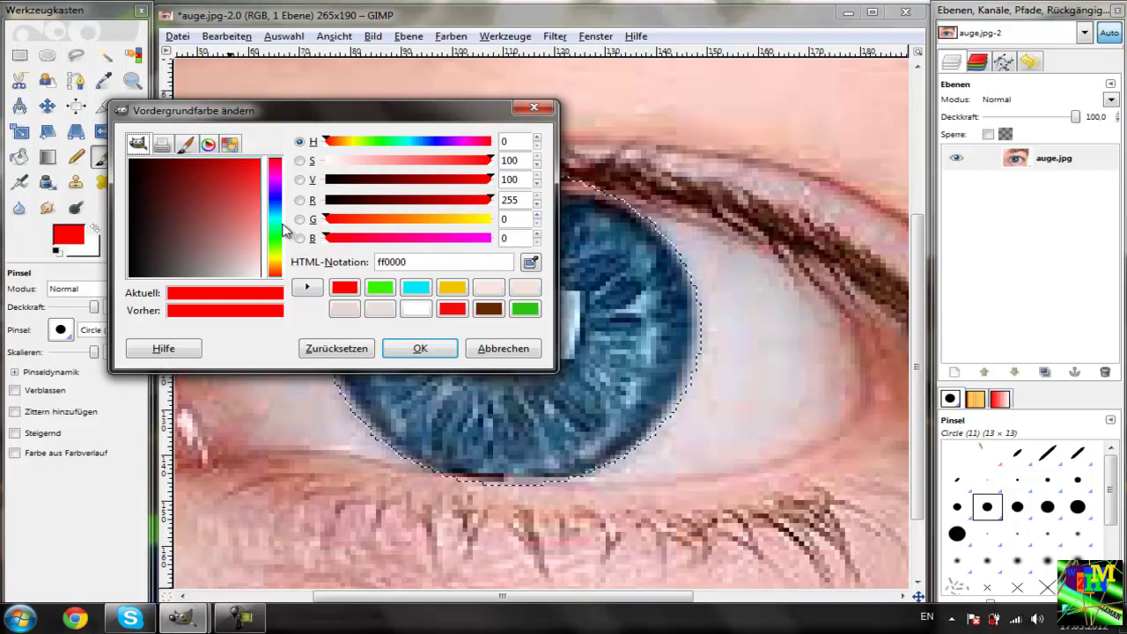
mouse_move(283, 240)
mouse_down()
mouse_move(280, 266)
mouse_move(280, 255)
mouse_up()
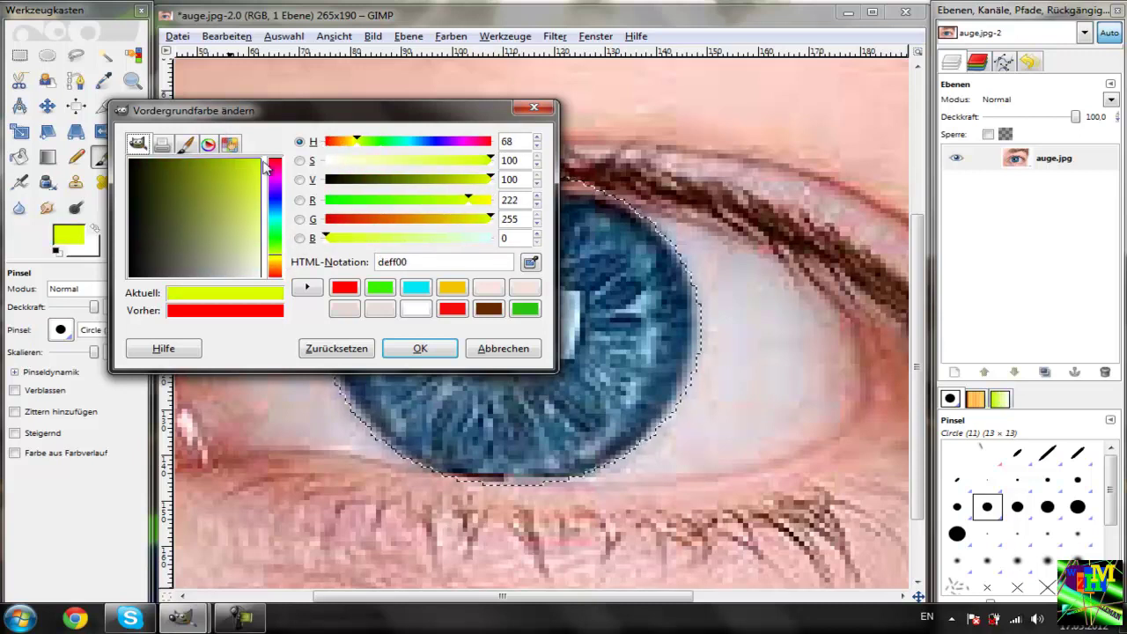
drag(256, 170, 256, 159)
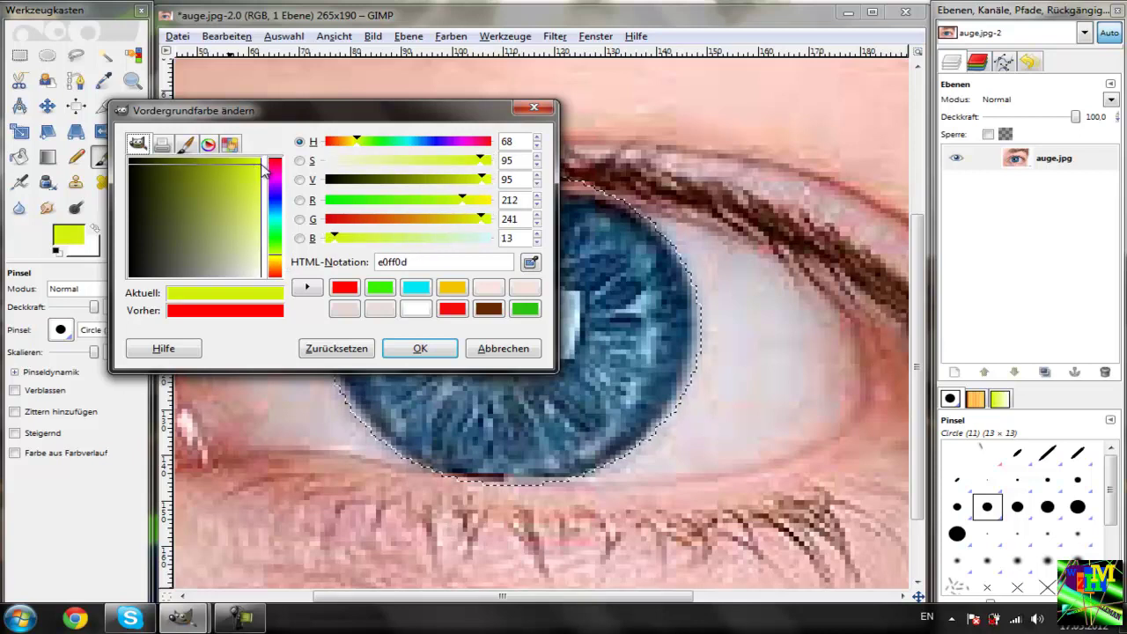
click(420, 349)
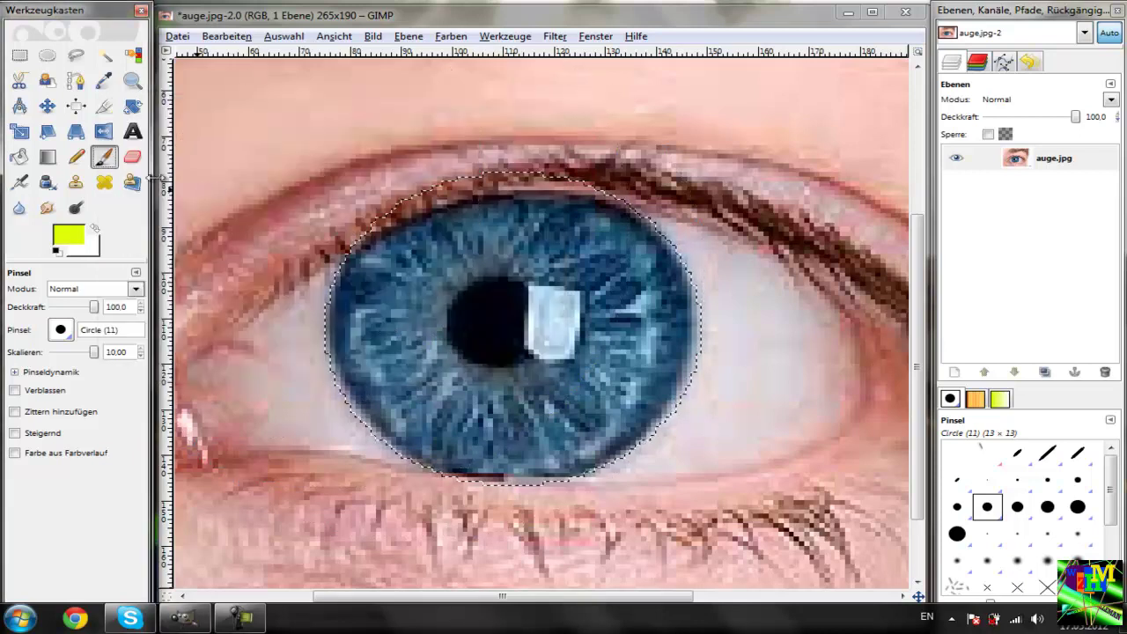
click(457, 296)
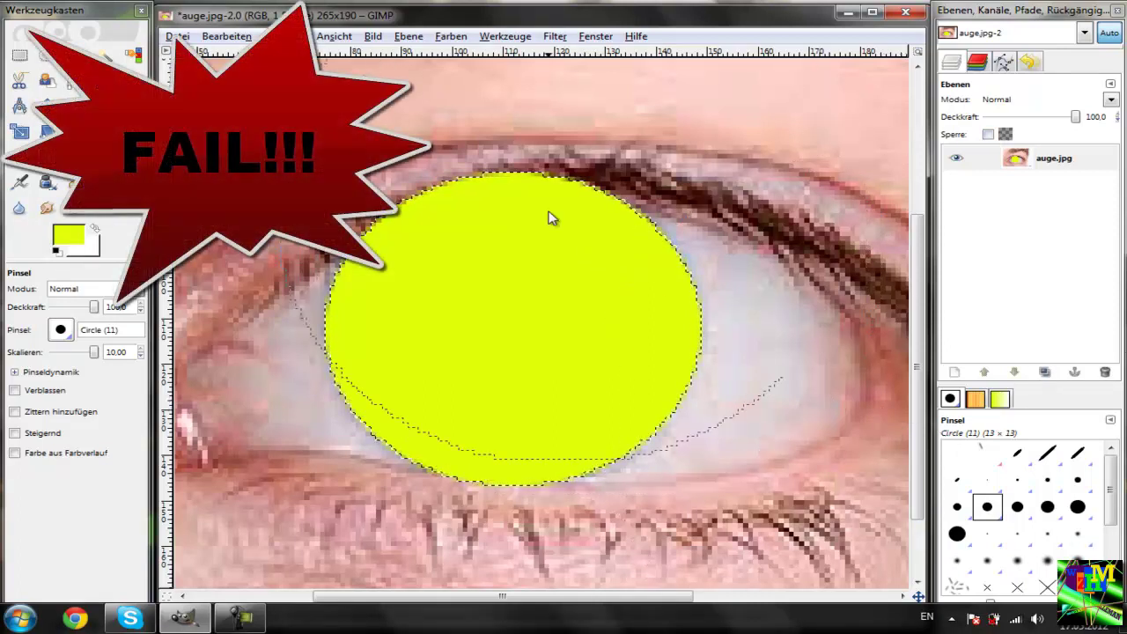
click(1068, 162)
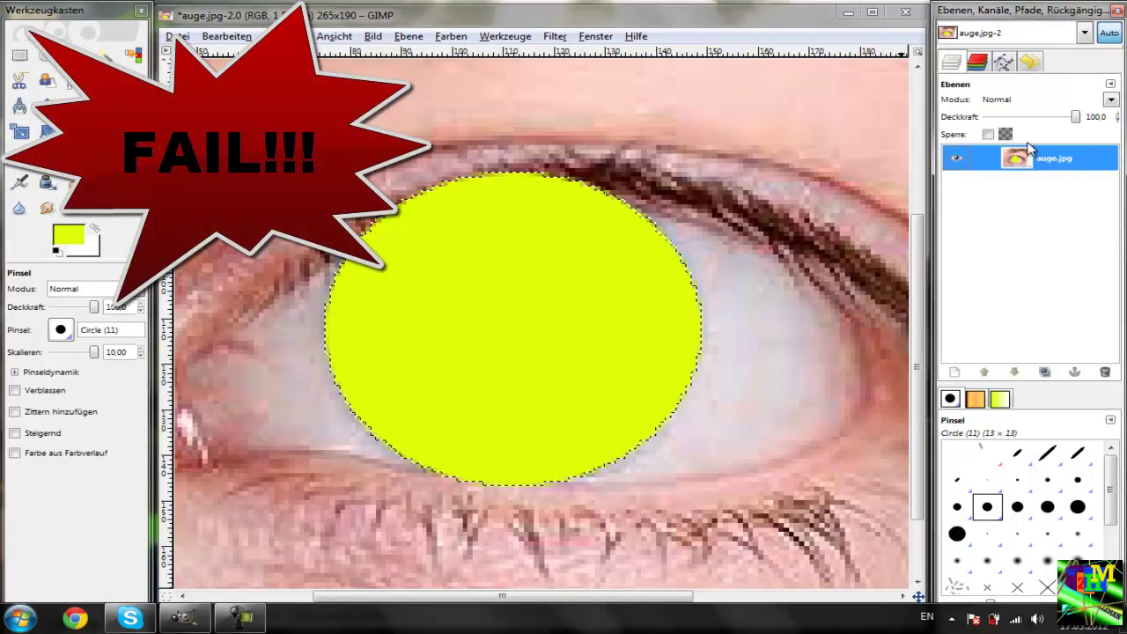
key(ctrl+z)
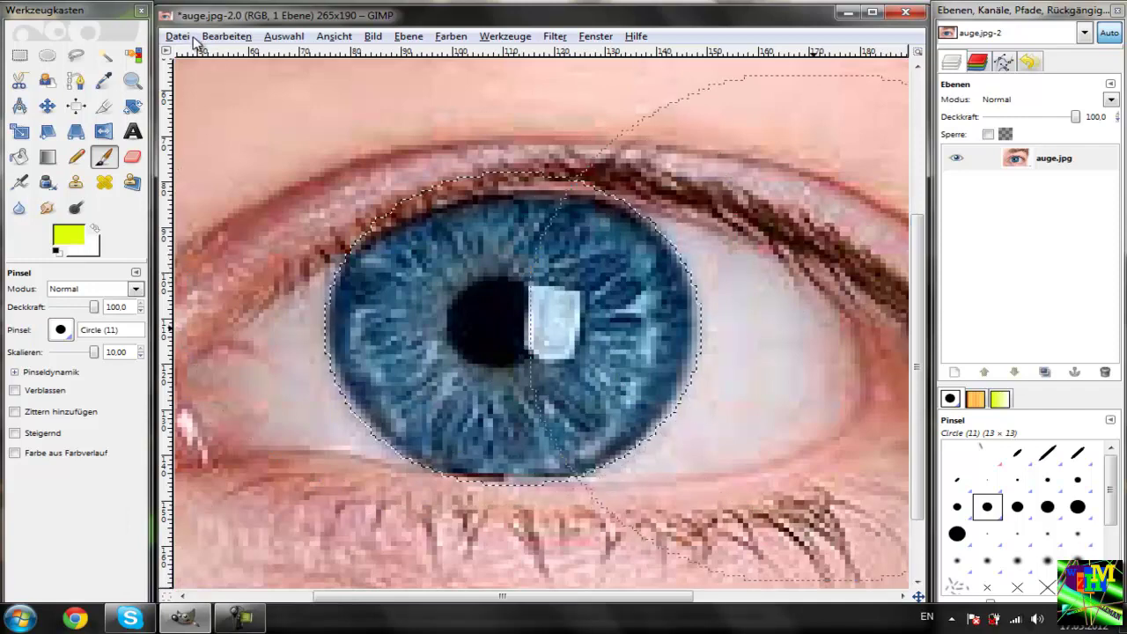
- Add a transparent 'Neue Ebene' layer and fill the iris selection with the yellow-green colour
key(ctrl+shift+n)
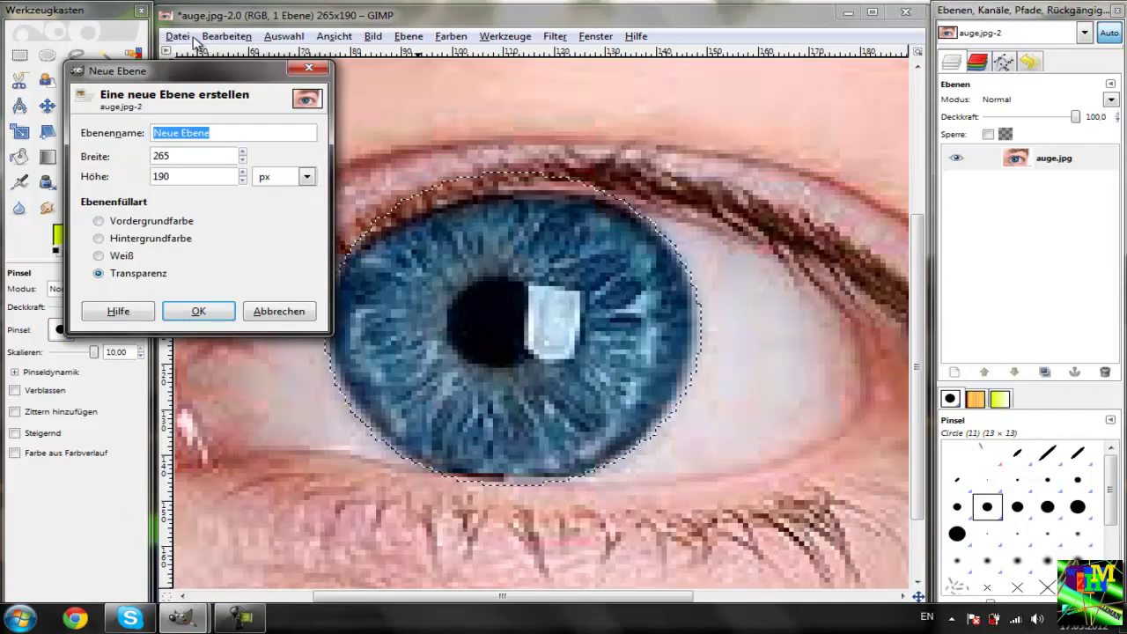
key(Return)
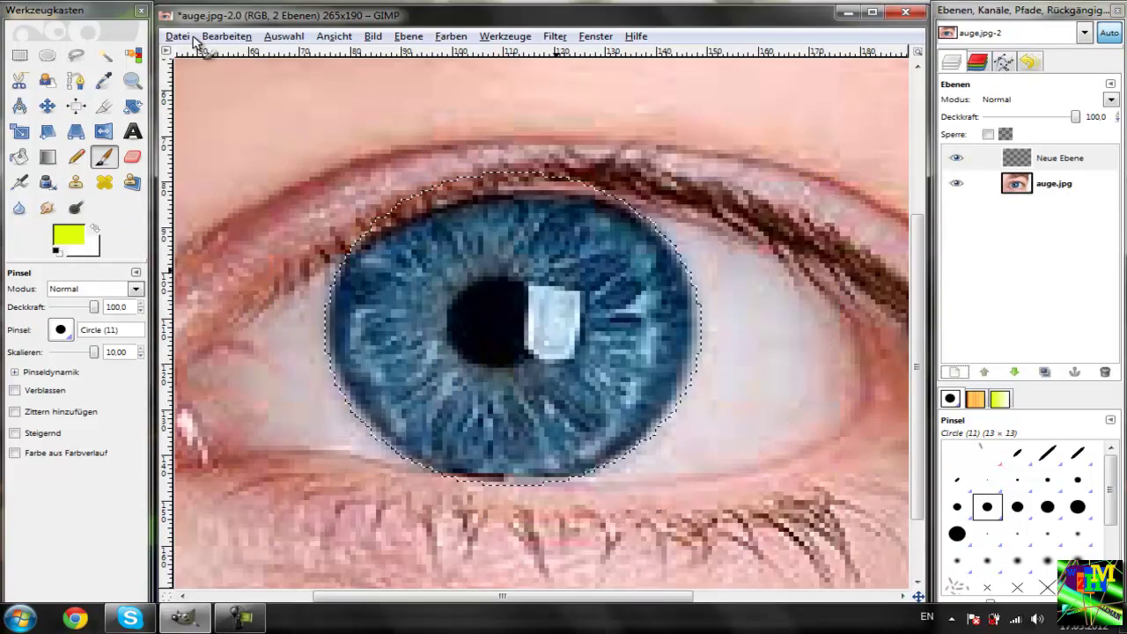
key(ctrl+comma)
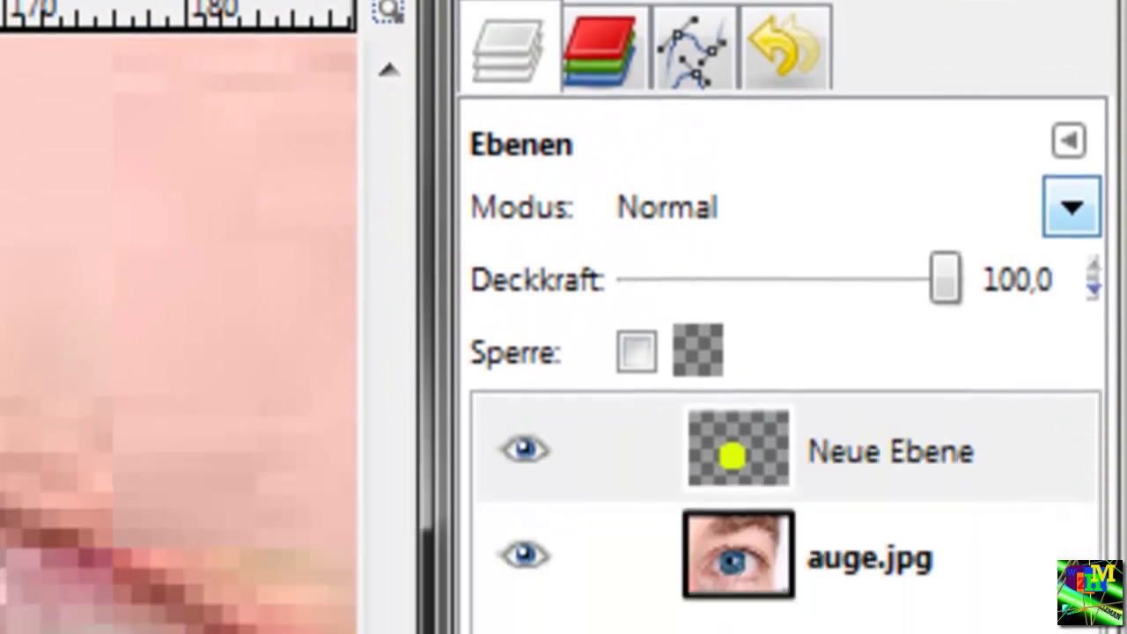
- Switch Neue Ebene's layer mode to Farbe so the iris keeps its texture
click(1070, 414)
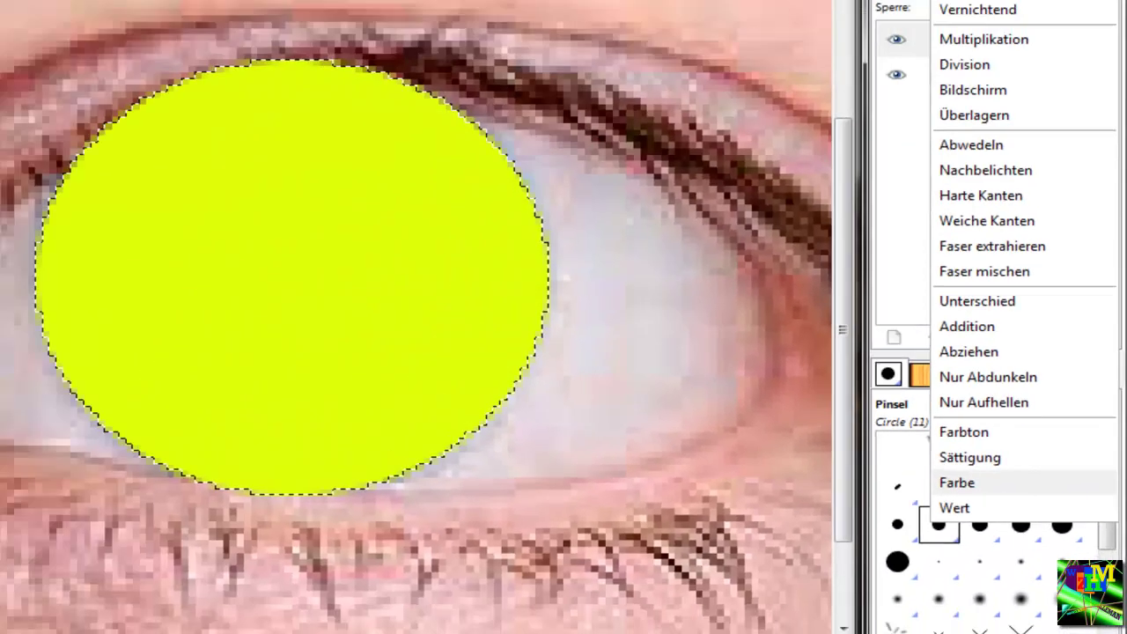
click(681, 524)
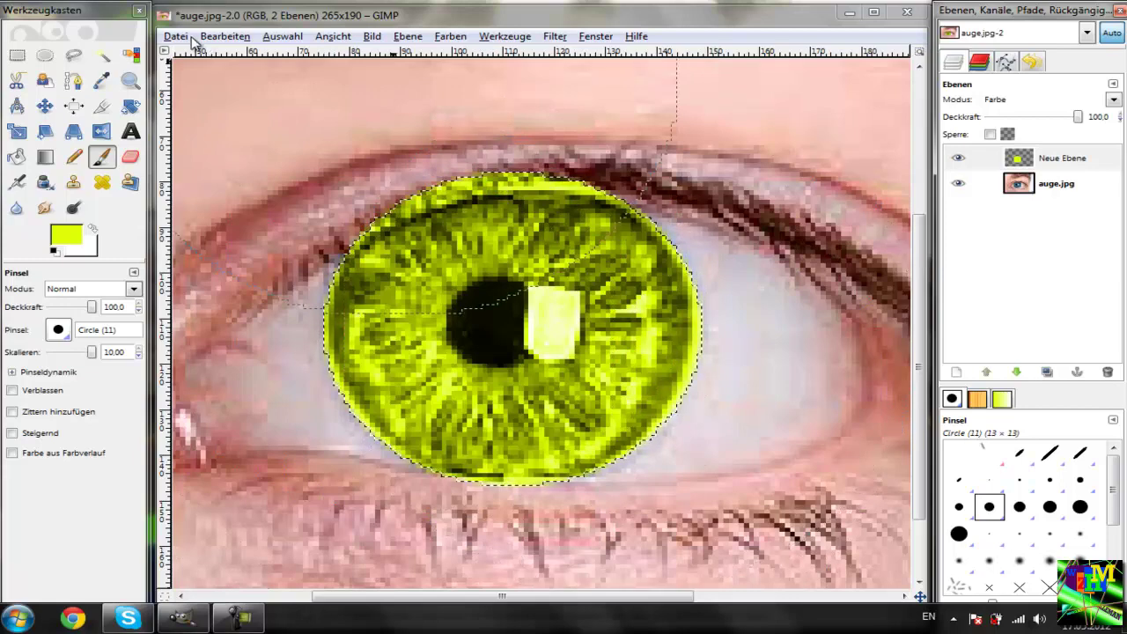
- Apply Filter > Weichzeichnen > Gaußscher Weichzeichner to soften the yellow-green fill
key(alt+r)
key(Left)
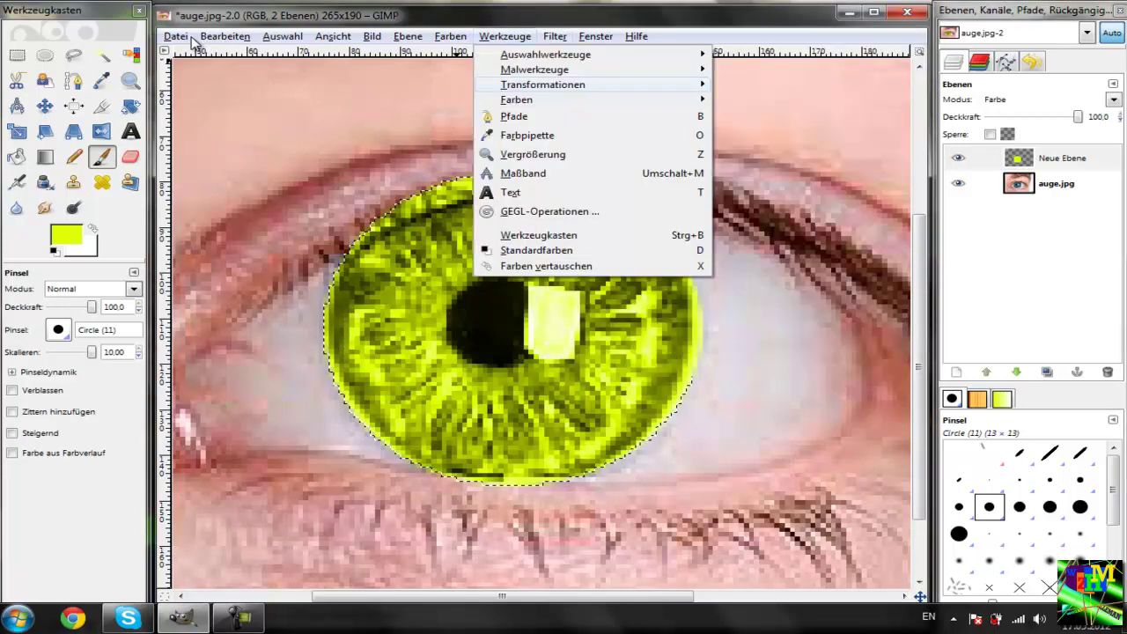
key(Escape)
key(alt+r)
key(Down)
key(Down)
key(Down)
key(Right)
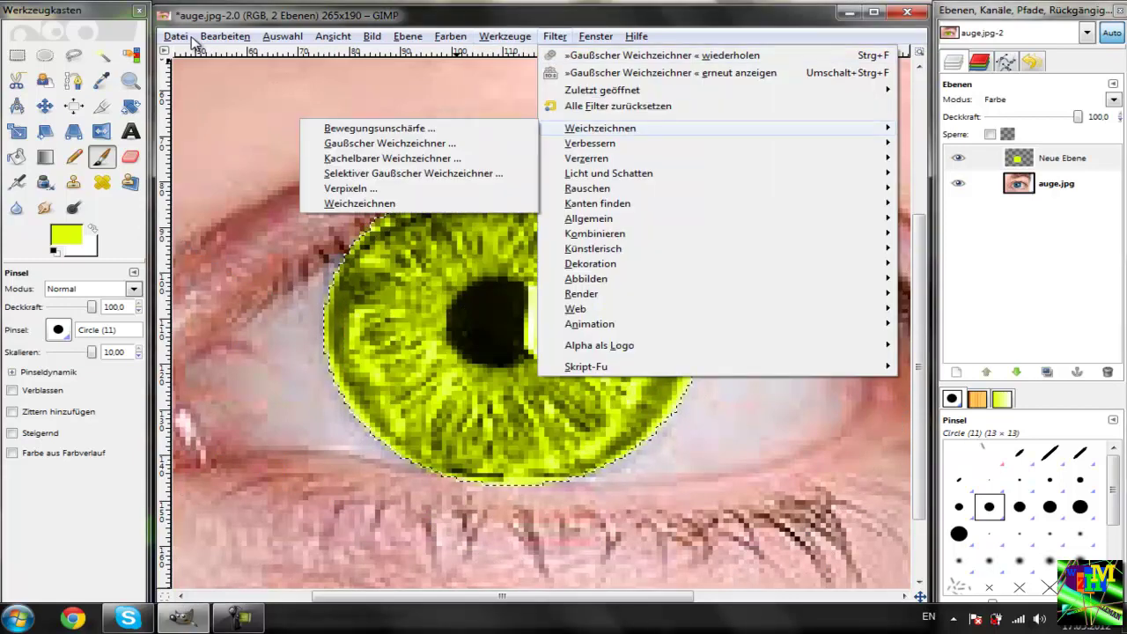
key(Down)
key(Down)
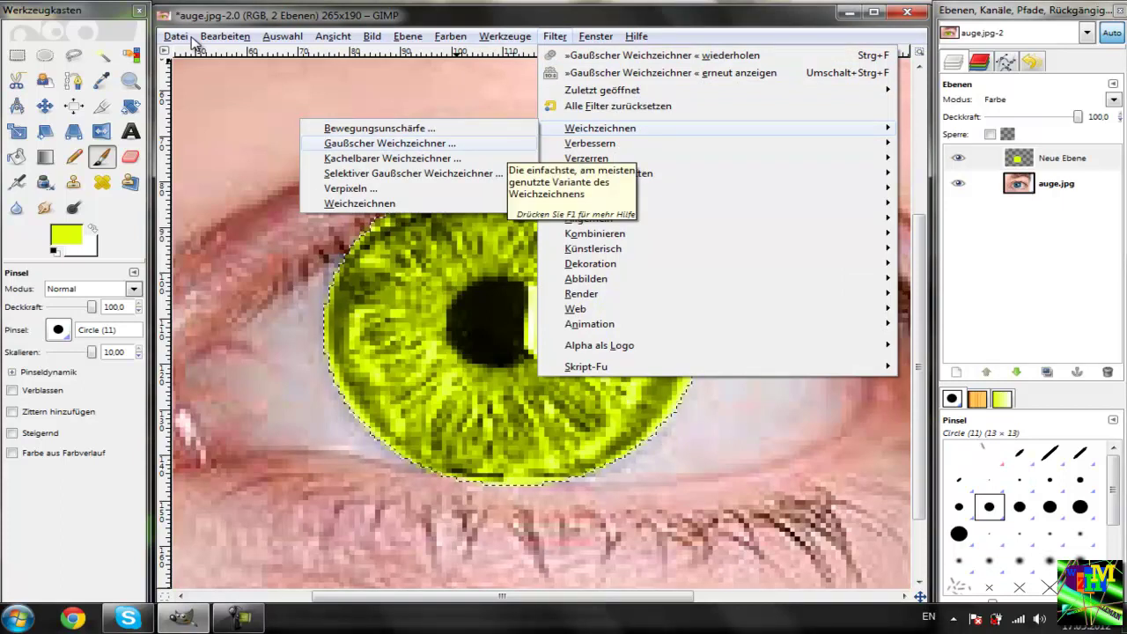
key(Return)
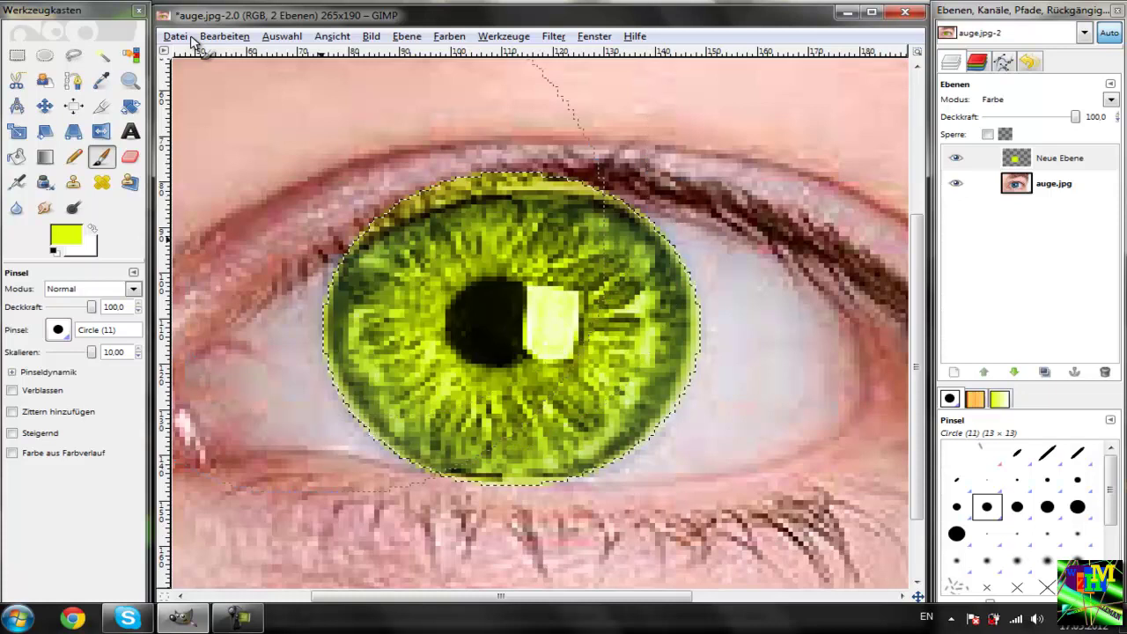
- Erase the yellow-green tint spilling onto the upper eyelid above the iris
click(129, 157)
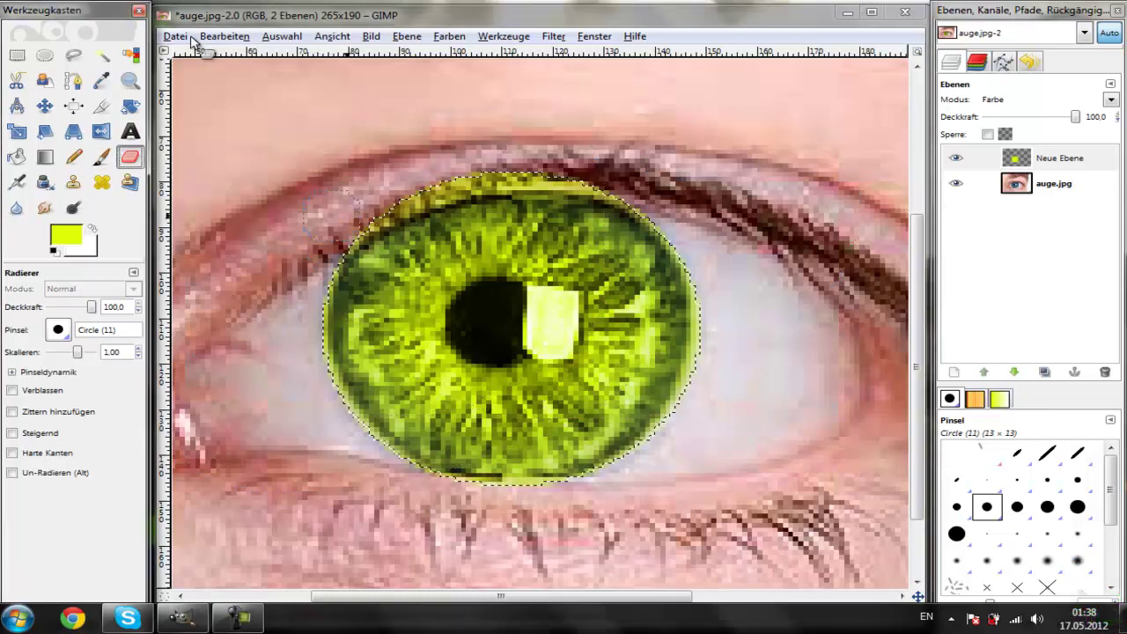
drag(403, 192, 437, 167)
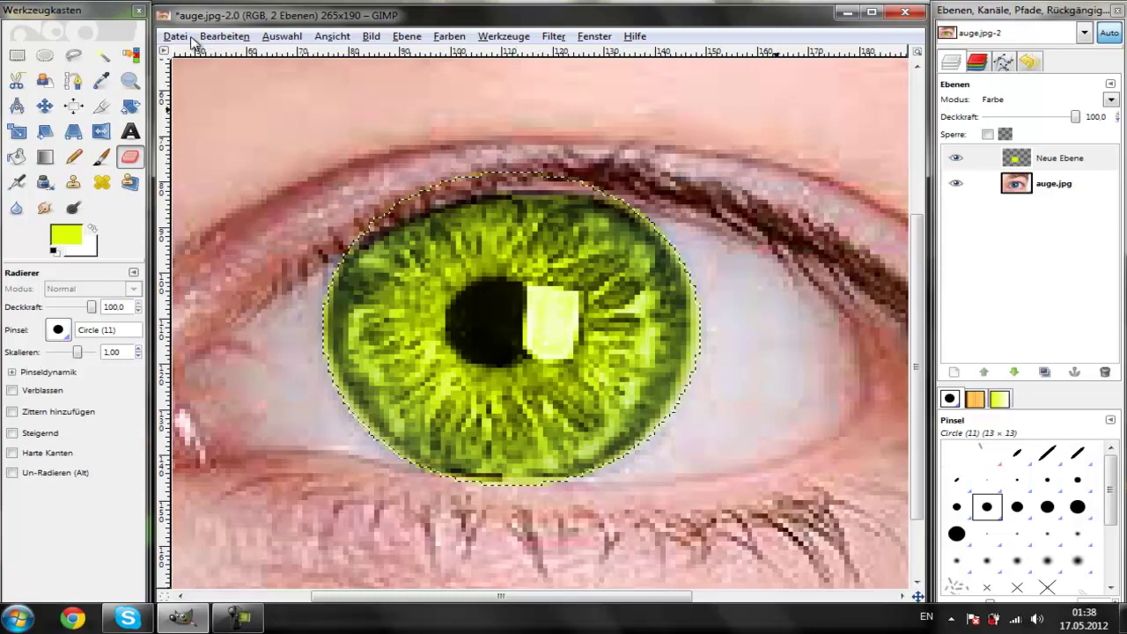
click(129, 80)
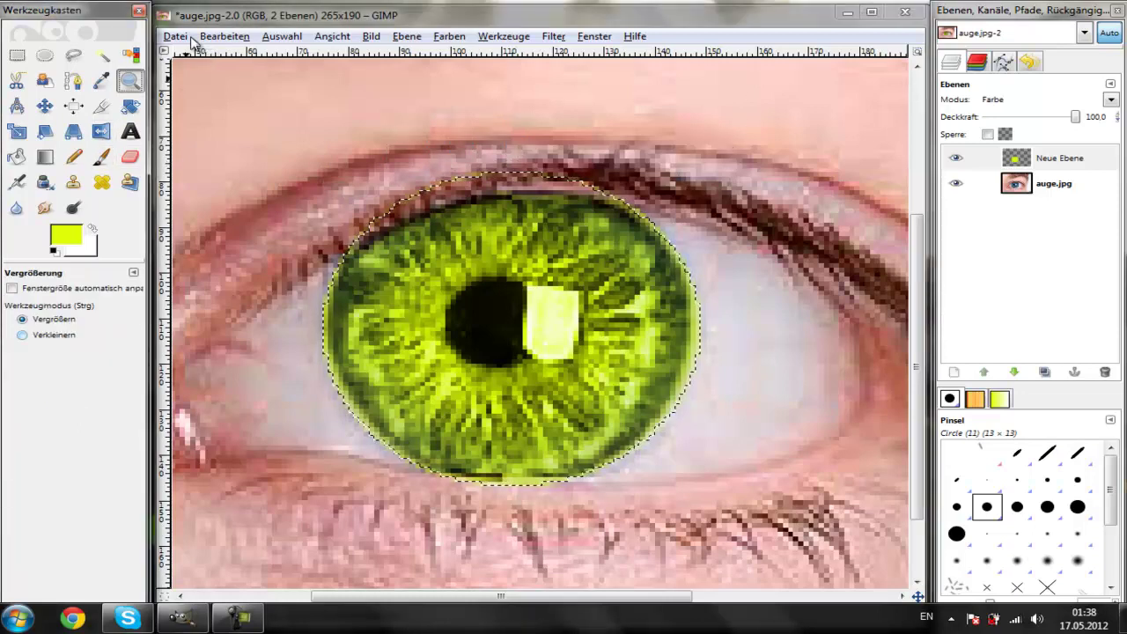
- Zoom out to fit the whole photo and remove the iris selection with Auswahl > Nichts auswählen
key(minus)
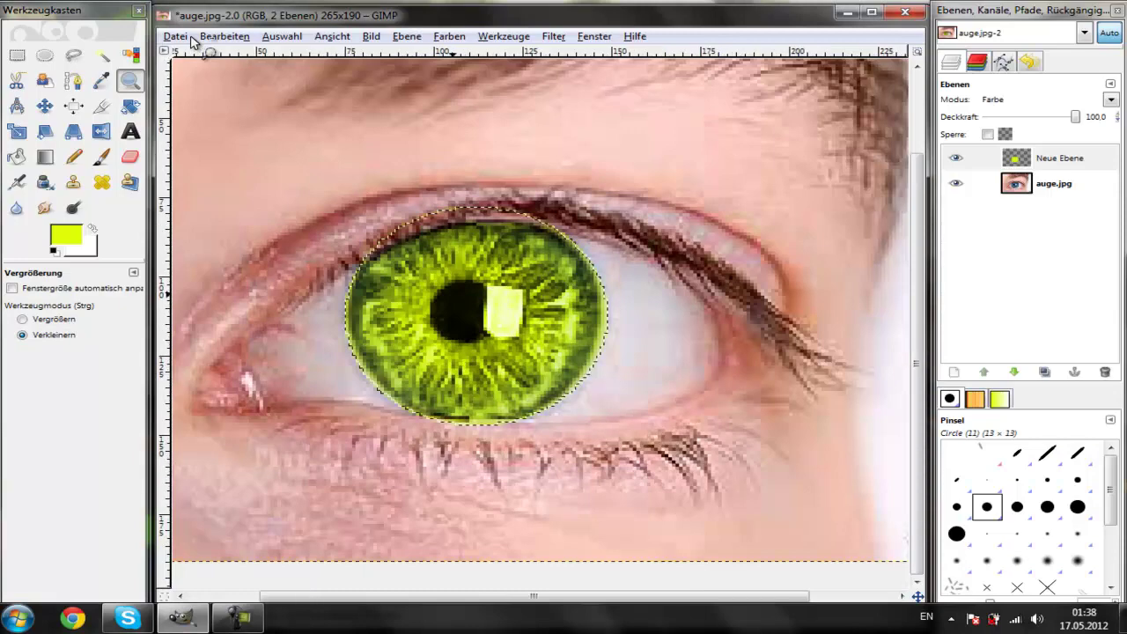
key(minus)
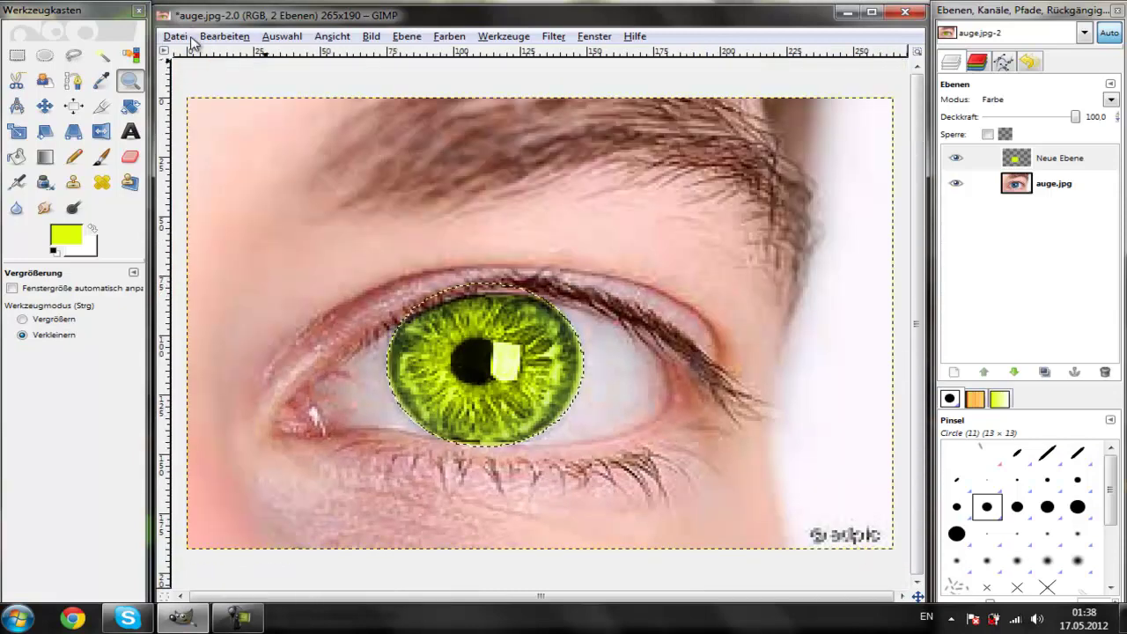
key(alt+a)
key(Down)
key(Return)
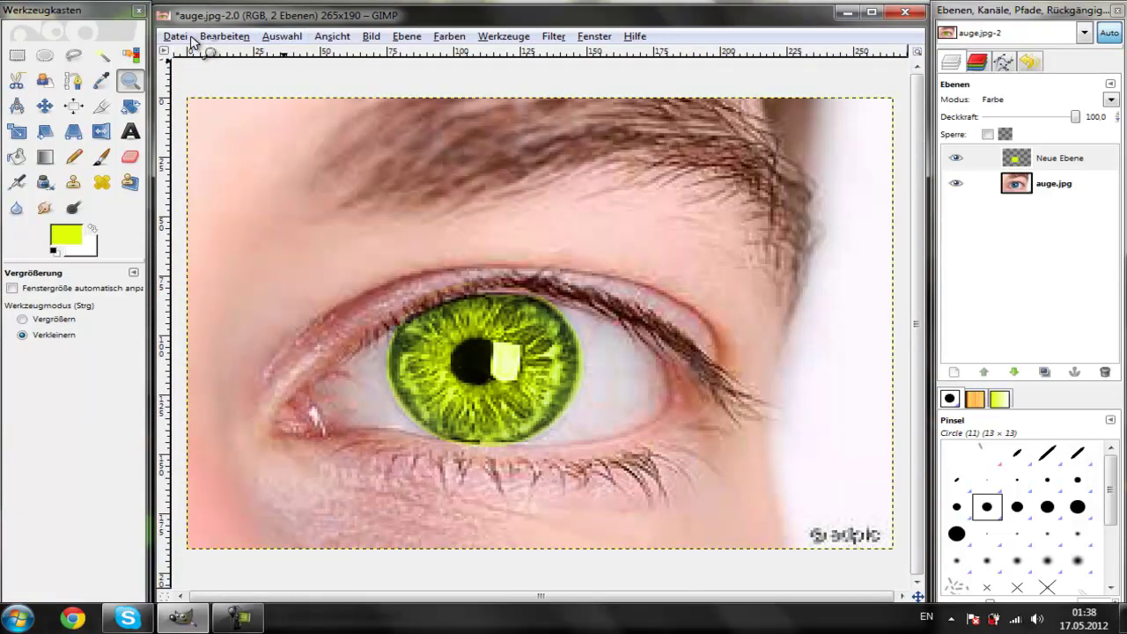